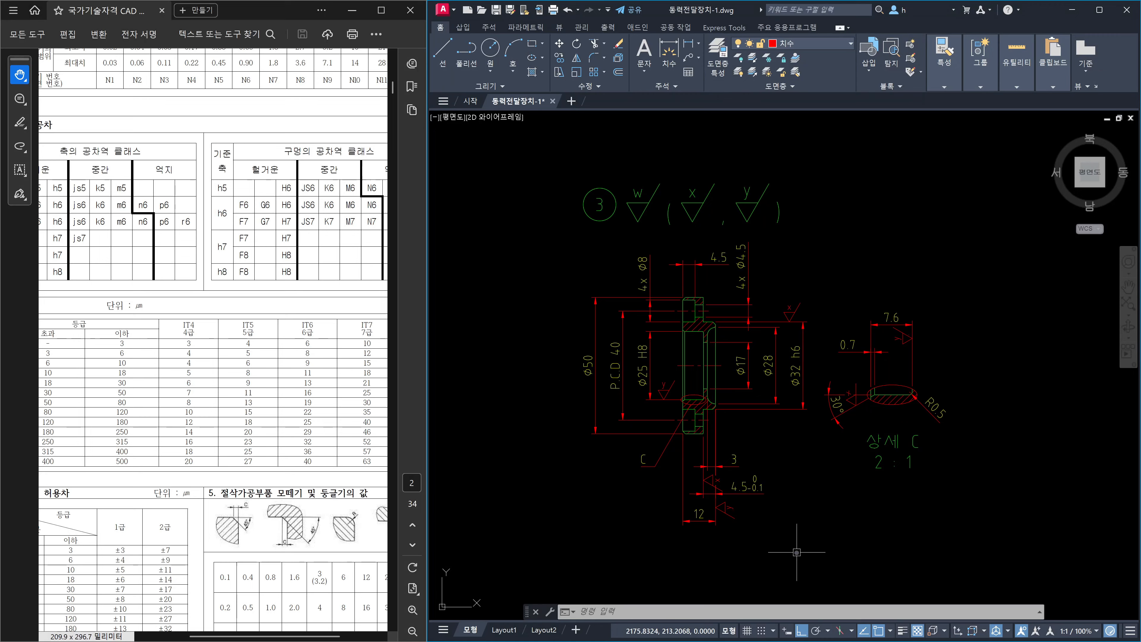
# Step: Examine the cover, seal and bearing fits at the left end of the shaft in the assembly section view
pyautogui.scroll(-5, 707, 340)
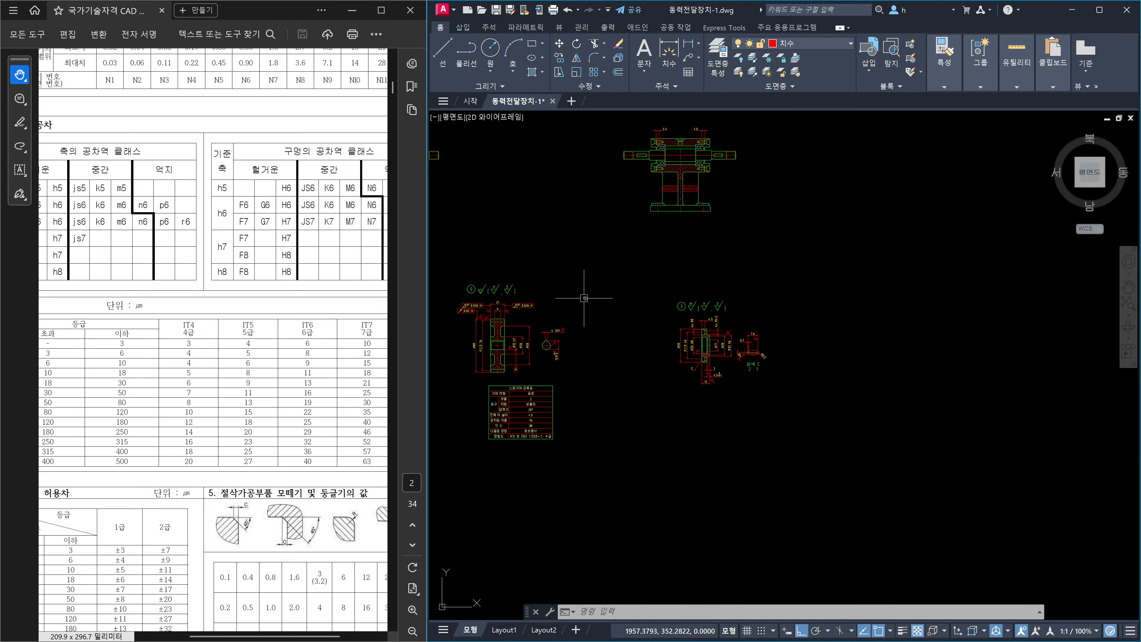
pyautogui.moveTo(583, 298); pyautogui.dragTo(987, 455, button='middle')
pyautogui.scroll(3, 534, 334)
pyautogui.moveTo(535, 334); pyautogui.dragTo(891, 429, button='middle')
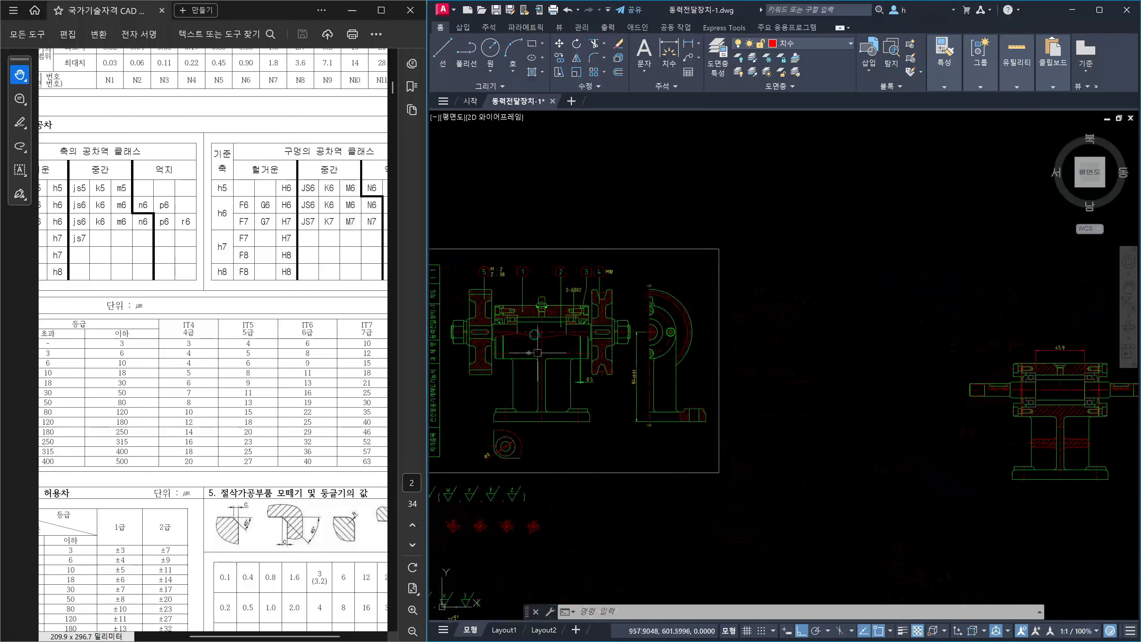
pyautogui.scroll(6, 534, 334)
pyautogui.scroll(3, 523, 305)
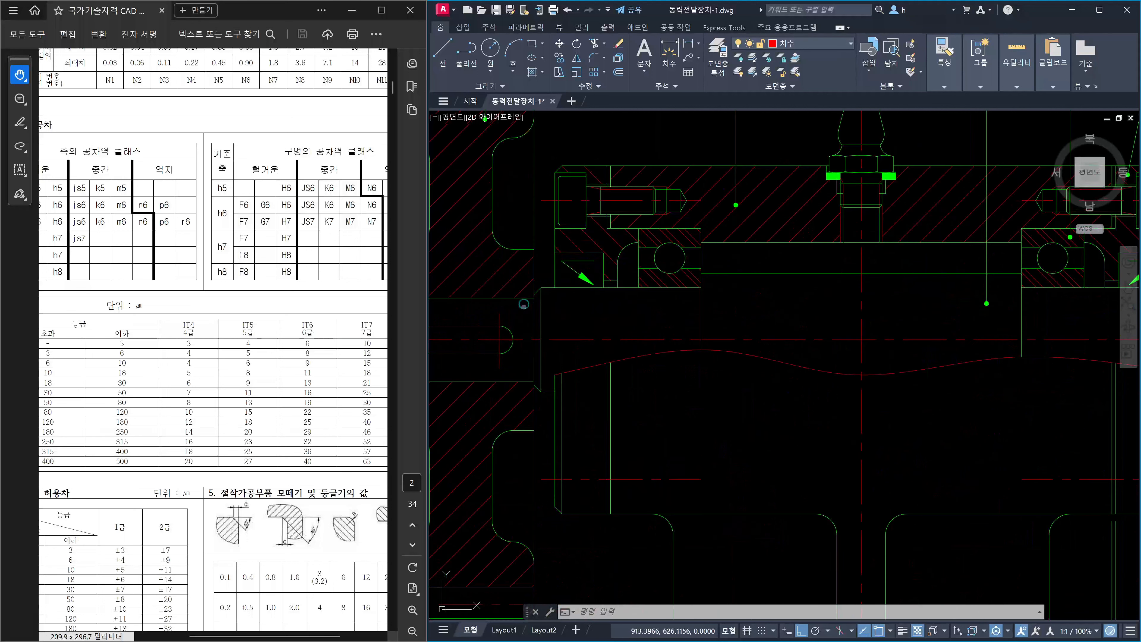
pyautogui.moveTo(524, 304); pyautogui.dragTo(523, 345, button='middle')
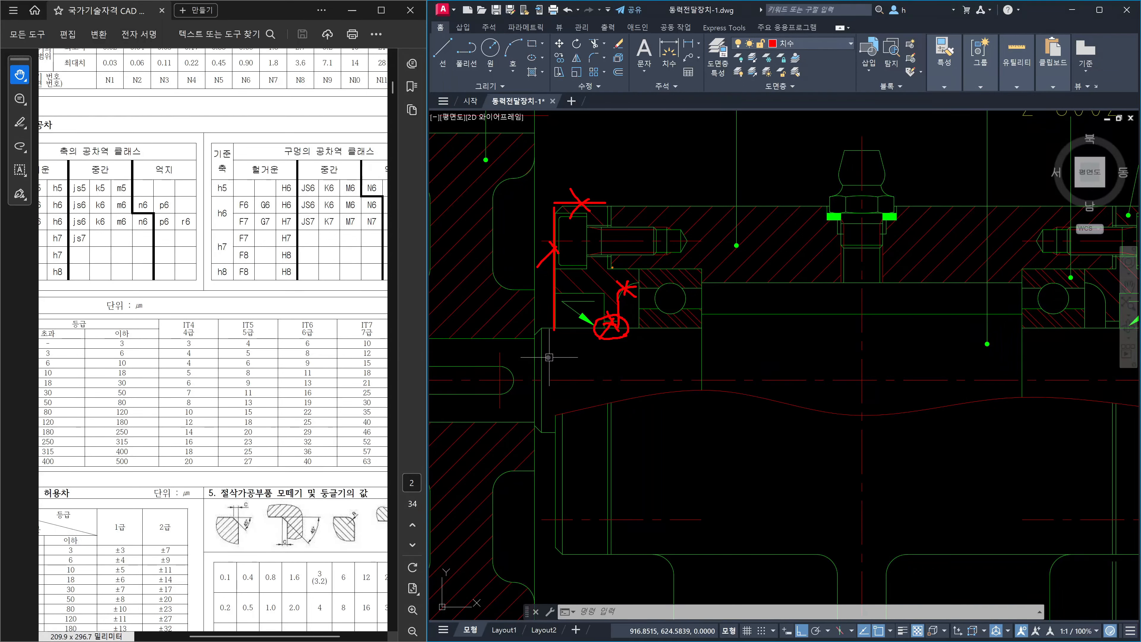
pyautogui.moveTo(612, 269)
pyautogui.keyDown('shift'); pyautogui.mouseDown()
pyautogui.moveTo(639, 268)
pyautogui.moveTo(639, 328)
pyautogui.mouseUp(); pyautogui.keyUp('shift')
pyautogui.keyDown('shift'); pyautogui.moveTo(607, 208); pyautogui.dragTo(606, 267); pyautogui.keyUp('shift')
pyautogui.moveTo(554, 294)
pyautogui.keyDown('shift'); pyautogui.mouseDown()
pyautogui.moveTo(605, 295)
pyautogui.moveTo(605, 321)
pyautogui.moveTo(577, 291)
pyautogui.moveTo(583, 298)
pyautogui.mouseUp(); pyautogui.keyUp('shift')
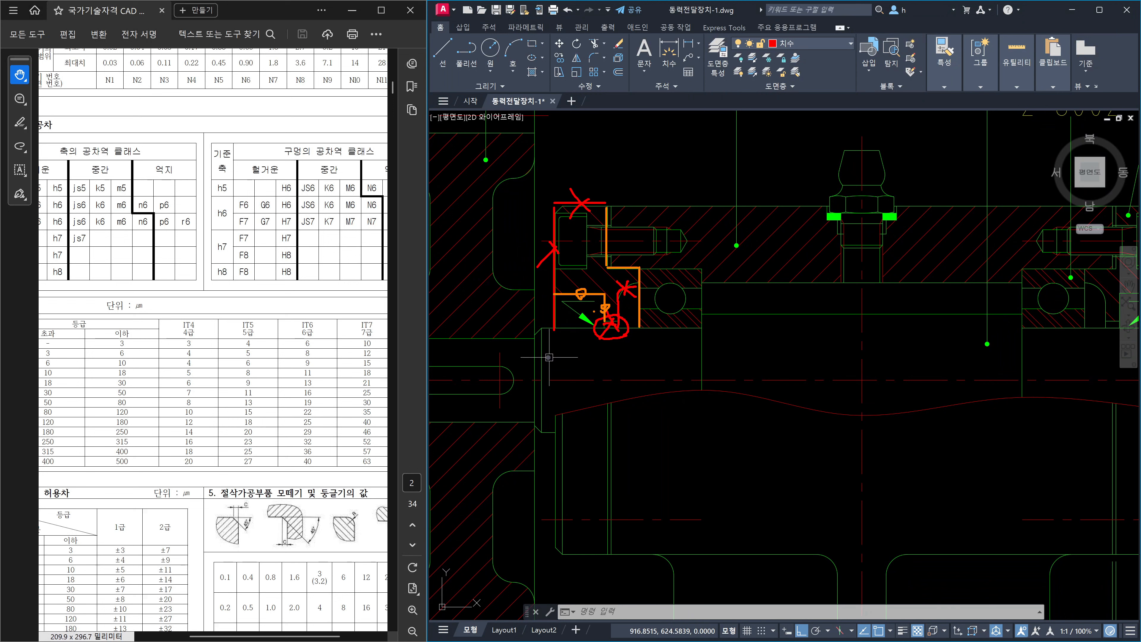
pyautogui.moveTo(642, 304); pyautogui.dragTo(639, 310)
pyautogui.moveTo(619, 265)
pyautogui.mouseDown()
pyautogui.moveTo(607, 231)
pyautogui.moveTo(609, 241)
pyautogui.mouseUp()
pyautogui.press('Escape')
pyautogui.moveTo(607, 240)
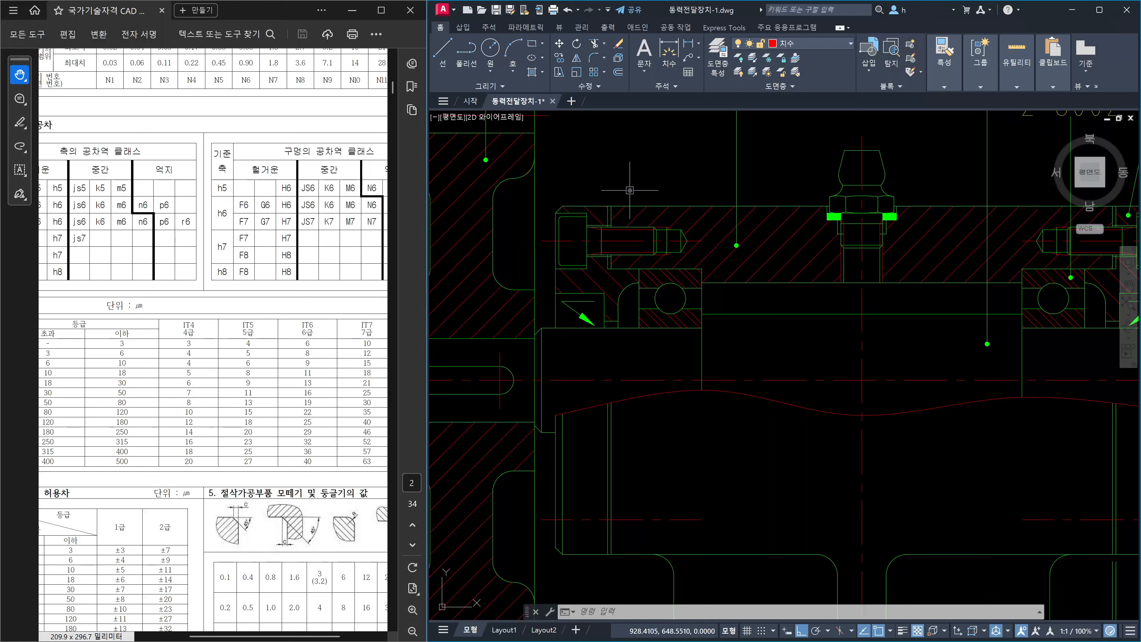
pyautogui.moveTo(607, 206)
pyautogui.mouseDown()
pyautogui.moveTo(607, 269)
pyautogui.moveTo(639, 269)
pyautogui.moveTo(639, 330)
pyautogui.mouseUp()
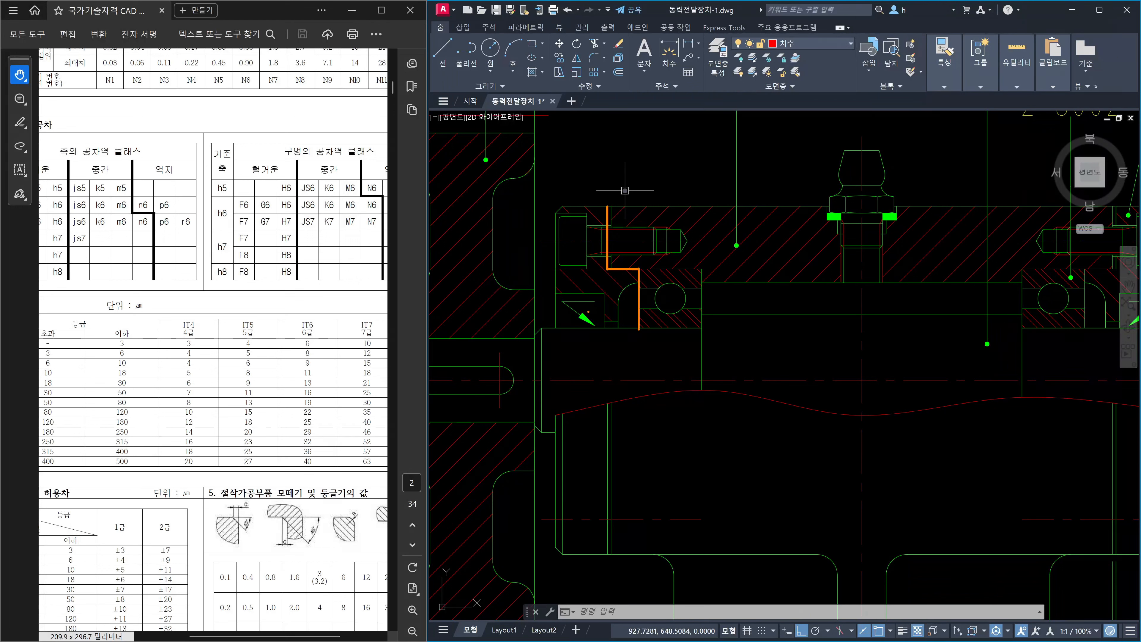
pyautogui.moveTo(552, 293)
pyautogui.mouseDown()
pyautogui.moveTo(605, 293)
pyautogui.moveTo(605, 328)
pyautogui.mouseUp()
pyautogui.press('Escape')
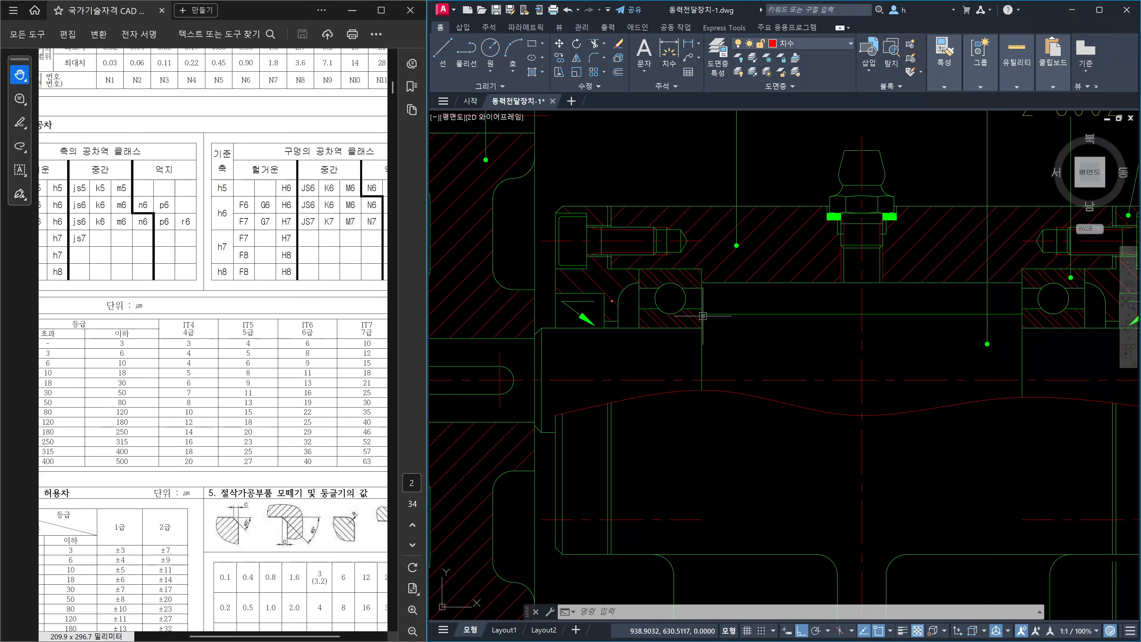
pyautogui.moveTo(603, 295); pyautogui.dragTo(615, 328)
pyautogui.moveTo(578, 296); pyautogui.dragTo(583, 296)
pyautogui.moveTo(593, 315)
pyautogui.mouseDown()
pyautogui.moveTo(602, 304)
pyautogui.moveTo(549, 296)
pyautogui.mouseUp()
pyautogui.press('Escape')
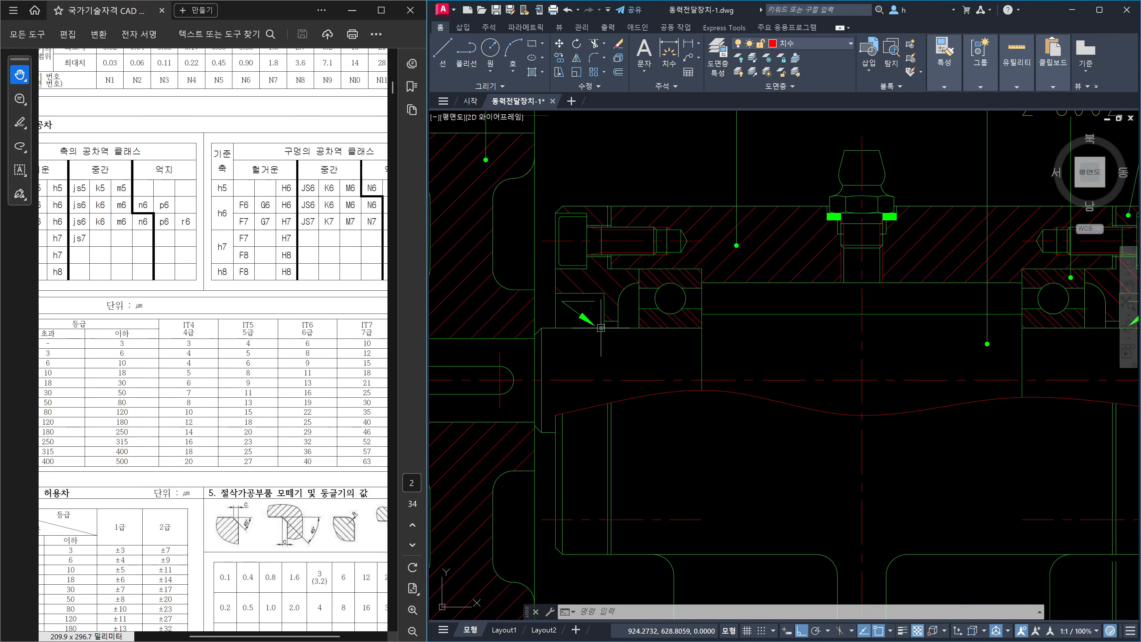
pyautogui.moveTo(601, 328)
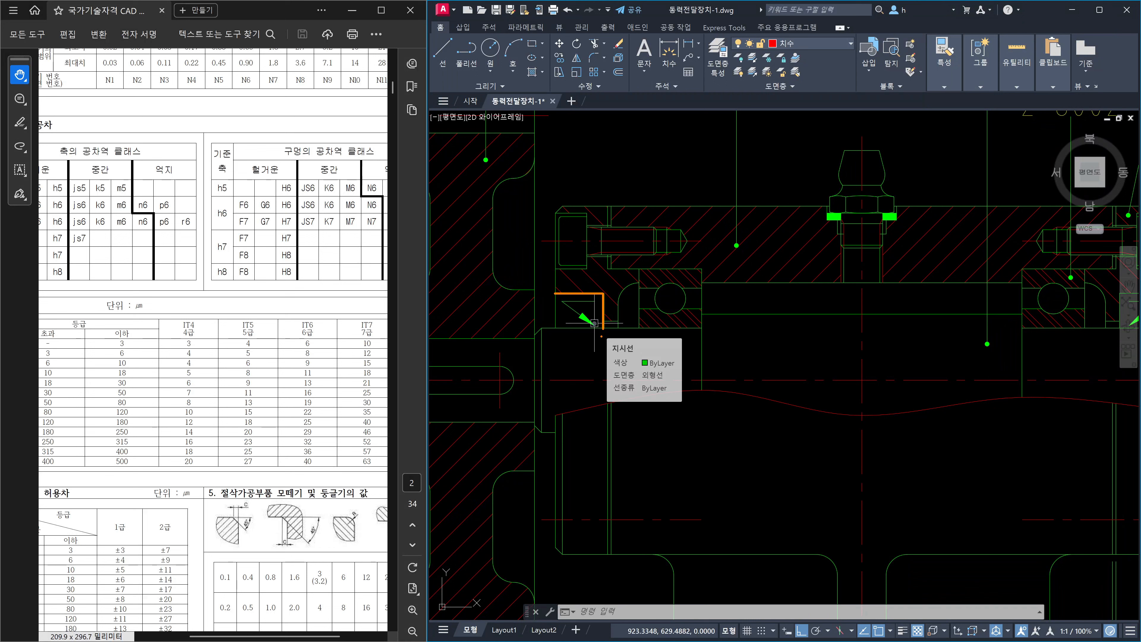
pyautogui.moveTo(538, 309); pyautogui.dragTo(559, 318)
pyautogui.moveTo(619, 239)
pyautogui.mouseDown()
pyautogui.moveTo(643, 249)
pyautogui.moveTo(641, 259)
pyautogui.moveTo(672, 244)
pyautogui.moveTo(669, 260)
pyautogui.mouseUp()
pyautogui.press('Escape')
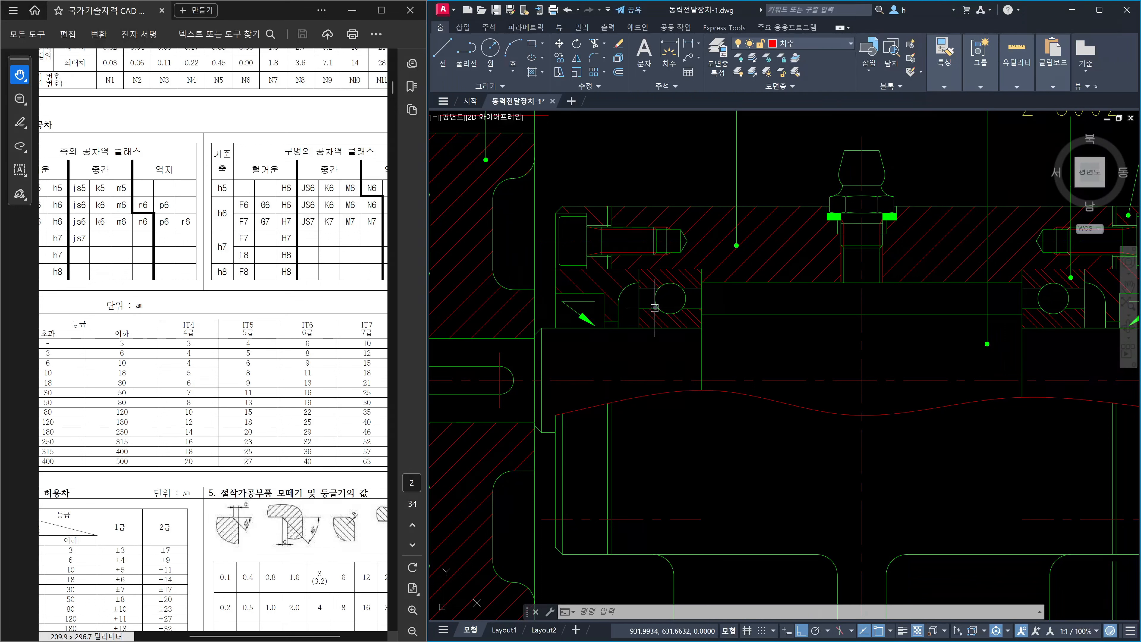
pyautogui.moveTo(655, 308)
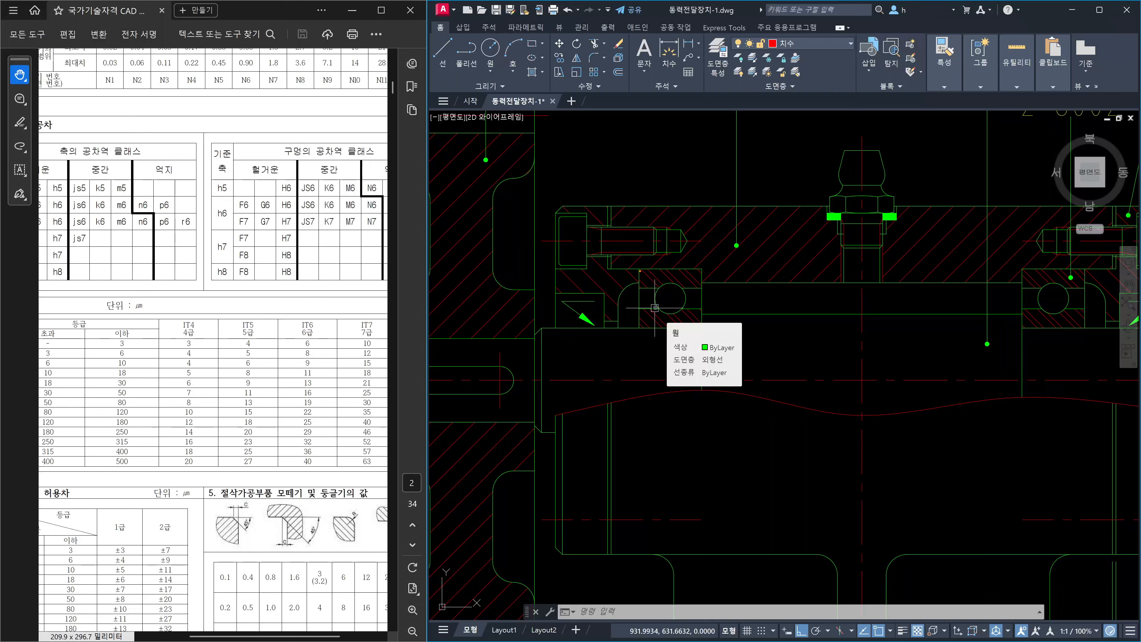
pyautogui.moveTo(638, 270); pyautogui.dragTo(638, 329)
pyautogui.moveTo(637, 291)
pyautogui.mouseDown()
pyautogui.moveTo(632, 277)
pyautogui.moveTo(649, 281)
pyautogui.mouseUp()
pyautogui.moveTo(638, 283); pyautogui.dragTo(636, 436)
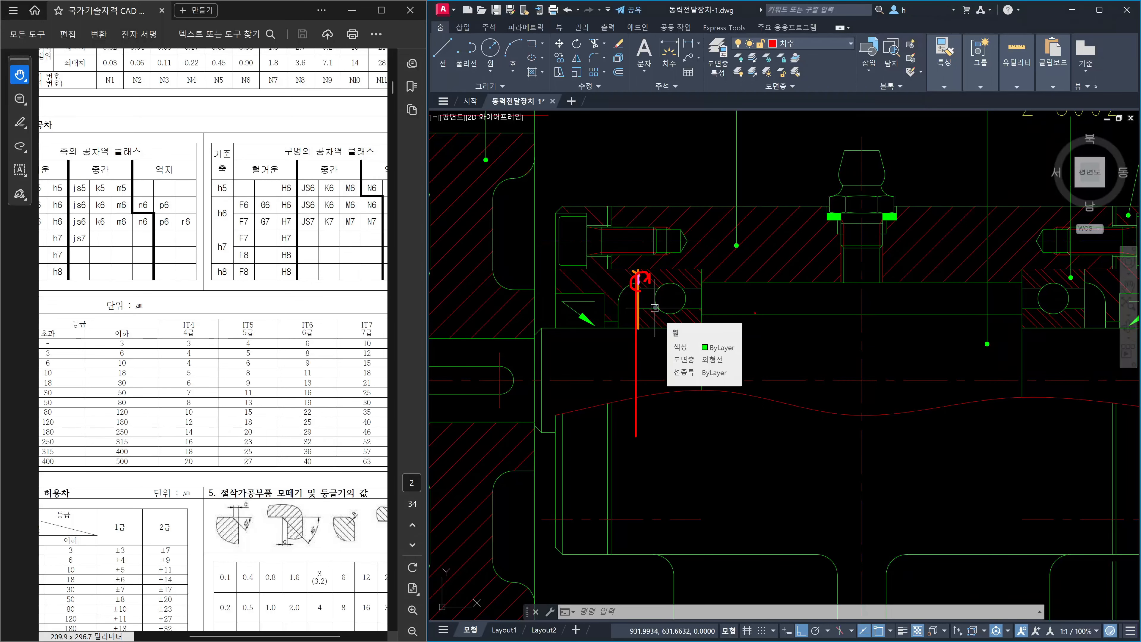
pyautogui.moveTo(616, 167)
pyautogui.mouseDown()
pyautogui.moveTo(598, 197)
pyautogui.moveTo(614, 197)
pyautogui.mouseUp()
pyautogui.moveTo(646, 158); pyautogui.dragTo(636, 176)
pyautogui.moveTo(646, 164)
pyautogui.mouseDown()
pyautogui.moveTo(661, 177)
pyautogui.moveTo(667, 164)
pyautogui.mouseUp()
pyautogui.moveTo(668, 157)
pyautogui.mouseDown()
pyautogui.moveTo(677, 189)
pyautogui.moveTo(692, 169)
pyautogui.mouseUp()
pyautogui.moveTo(699, 166)
pyautogui.mouseDown()
pyautogui.moveTo(717, 178)
pyautogui.moveTo(714, 197)
pyautogui.mouseUp()
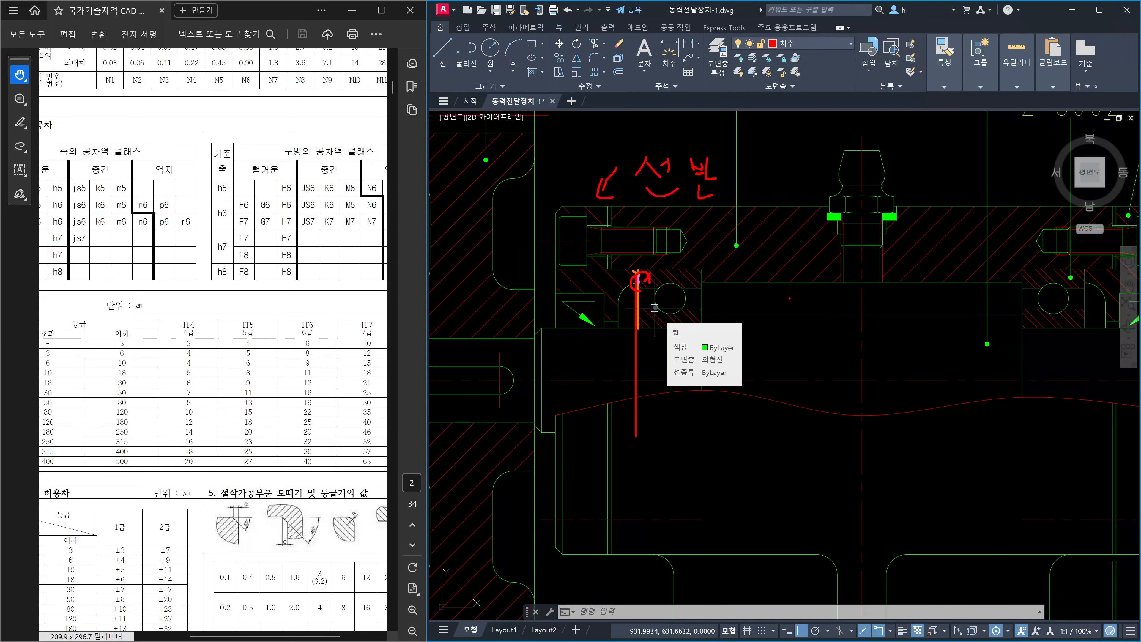
pyautogui.moveTo(785, 290)
pyautogui.mouseDown()
pyautogui.moveTo(805, 367)
pyautogui.moveTo(780, 425)
pyautogui.mouseUp()
pyautogui.moveTo(781, 162)
pyautogui.mouseDown()
pyautogui.moveTo(791, 163)
pyautogui.moveTo(783, 158)
pyautogui.moveTo(781, 192)
pyautogui.moveTo(814, 194)
pyautogui.mouseUp()
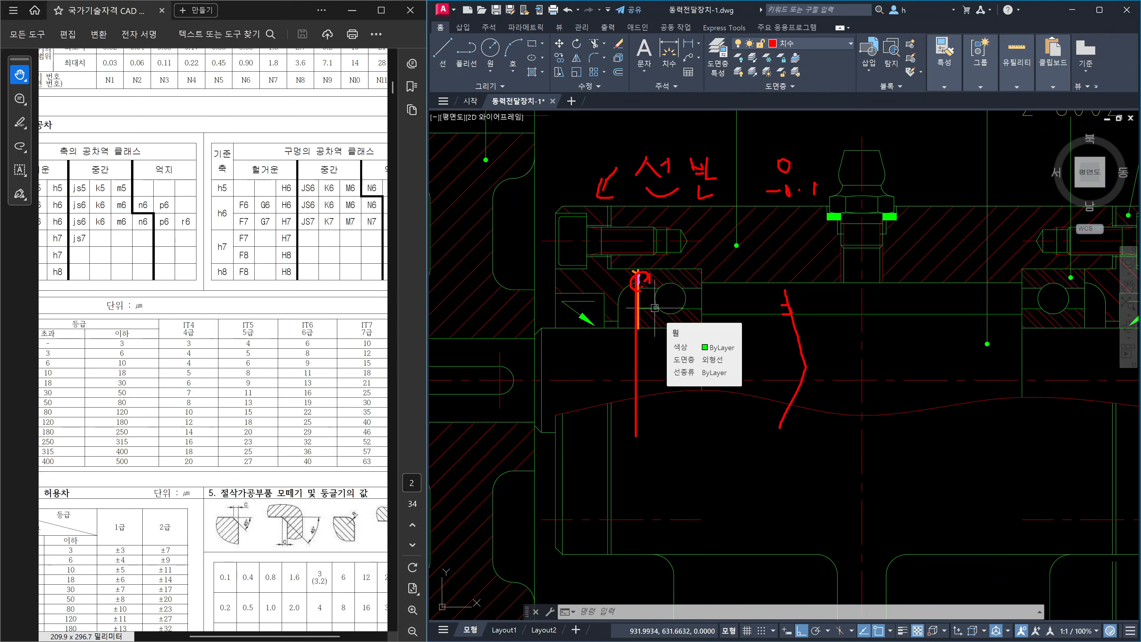
pyautogui.moveTo(831, 338); pyautogui.dragTo(787, 350)
pyautogui.moveTo(757, 148)
pyautogui.mouseDown()
pyautogui.moveTo(759, 200)
pyautogui.moveTo(838, 177)
pyautogui.moveTo(794, 144)
pyautogui.moveTo(757, 147)
pyautogui.mouseUp()
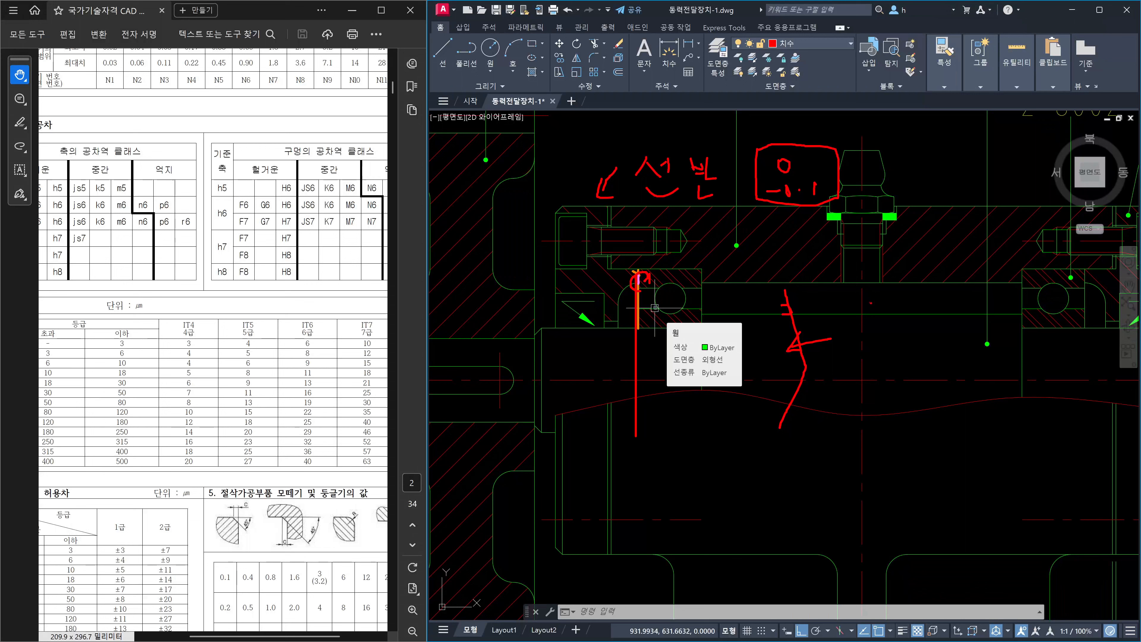
pyautogui.moveTo(871, 303)
pyautogui.mouseDown()
pyautogui.moveTo(869, 329)
pyautogui.moveTo(911, 324)
pyautogui.mouseUp()
pyautogui.click(894, 333)
pyautogui.moveTo(700, 240); pyautogui.dragTo(700, 261)
pyautogui.press('Escape')
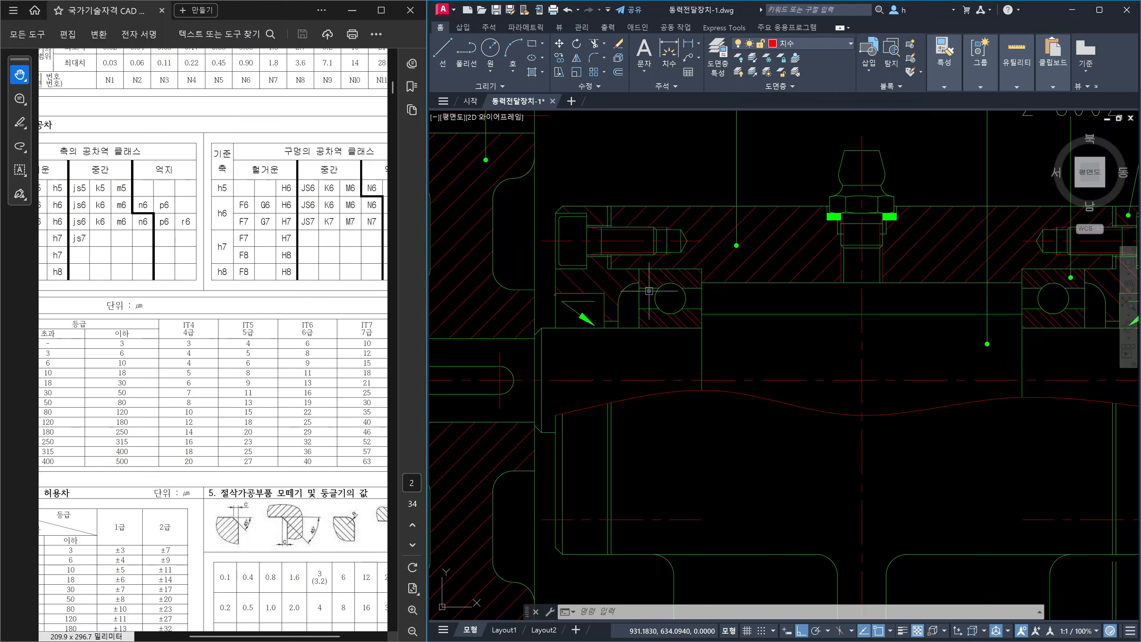
pyautogui.moveTo(557, 294)
pyautogui.keyDown('shift'); pyautogui.mouseDown()
pyautogui.moveTo(604, 295)
pyautogui.moveTo(636, 269)
pyautogui.moveTo(607, 206)
pyautogui.moveTo(631, 258)
pyautogui.mouseUp(); pyautogui.keyUp('shift')
pyautogui.moveTo(549, 314); pyautogui.dragTo(563, 300)
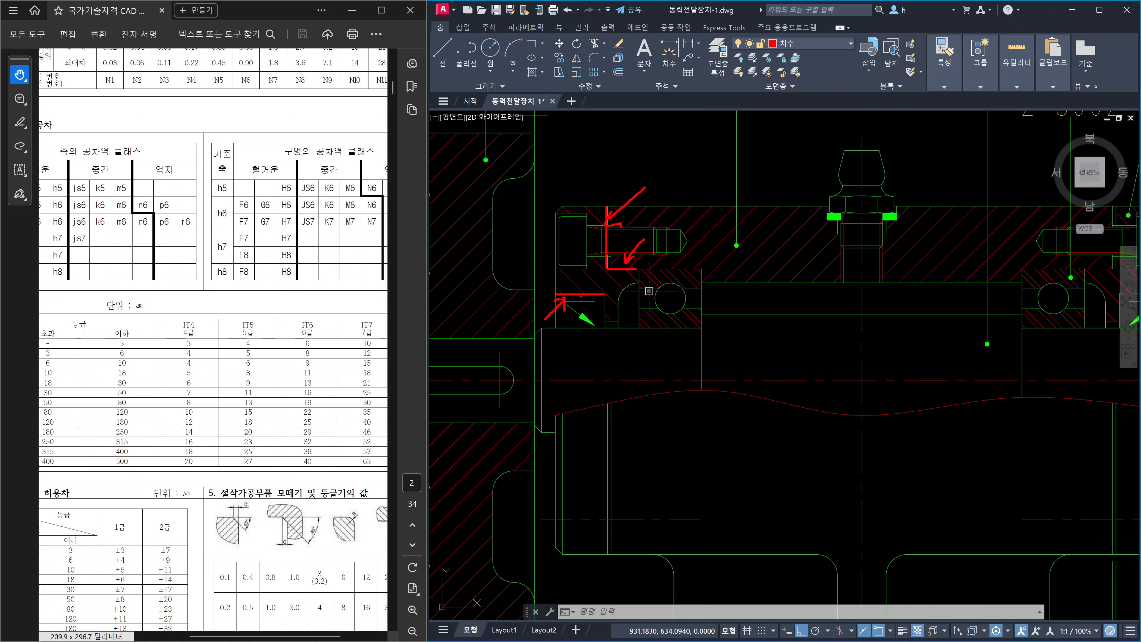
pyautogui.moveTo(583, 283)
pyautogui.mouseDown()
pyautogui.moveTo(576, 293)
pyautogui.moveTo(583, 284)
pyautogui.moveTo(598, 309)
pyautogui.moveTo(574, 314)
pyautogui.mouseUp()
pyautogui.moveTo(559, 378); pyautogui.dragTo(601, 378)
pyautogui.moveTo(699, 348); pyautogui.dragTo(744, 347)
pyautogui.moveTo(563, 295); pyautogui.dragTo(574, 291)
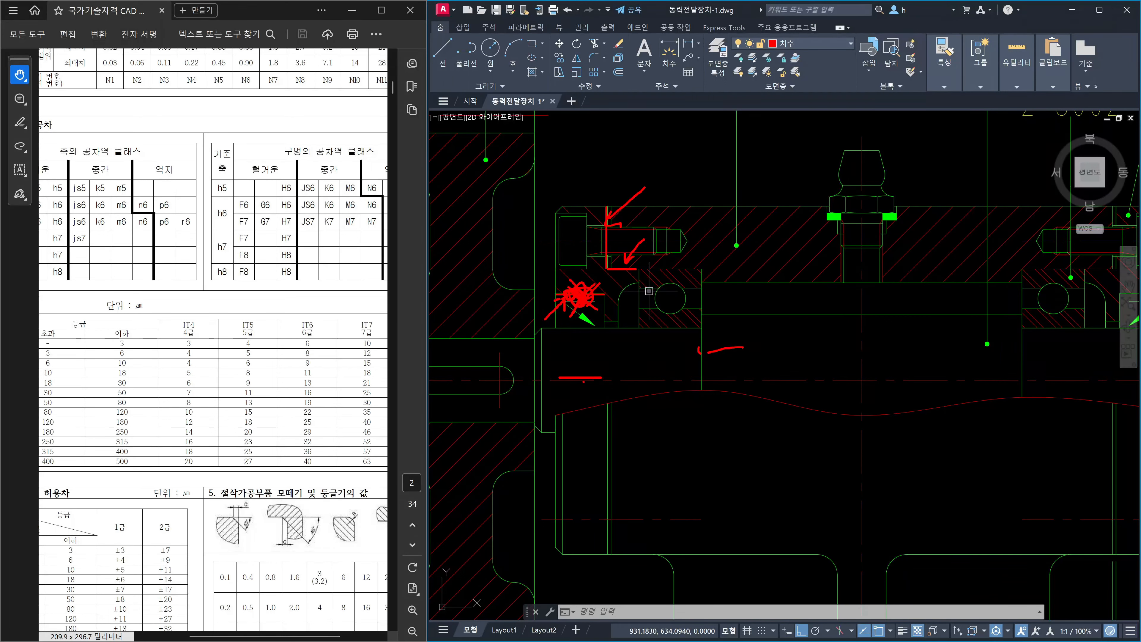
pyautogui.moveTo(583, 385)
pyautogui.mouseDown()
pyautogui.moveTo(582, 372)
pyautogui.moveTo(574, 389)
pyautogui.mouseUp()
pyautogui.moveTo(510, 310)
pyautogui.mouseDown()
pyautogui.moveTo(539, 311)
pyautogui.moveTo(555, 332)
pyautogui.moveTo(579, 318)
pyautogui.mouseUp()
pyautogui.moveTo(753, 301)
pyautogui.mouseDown()
pyautogui.moveTo(742, 316)
pyautogui.moveTo(673, 321)
pyautogui.mouseUp()
pyautogui.moveTo(722, 250)
pyautogui.mouseDown()
pyautogui.moveTo(675, 246)
pyautogui.moveTo(674, 269)
pyautogui.mouseUp()
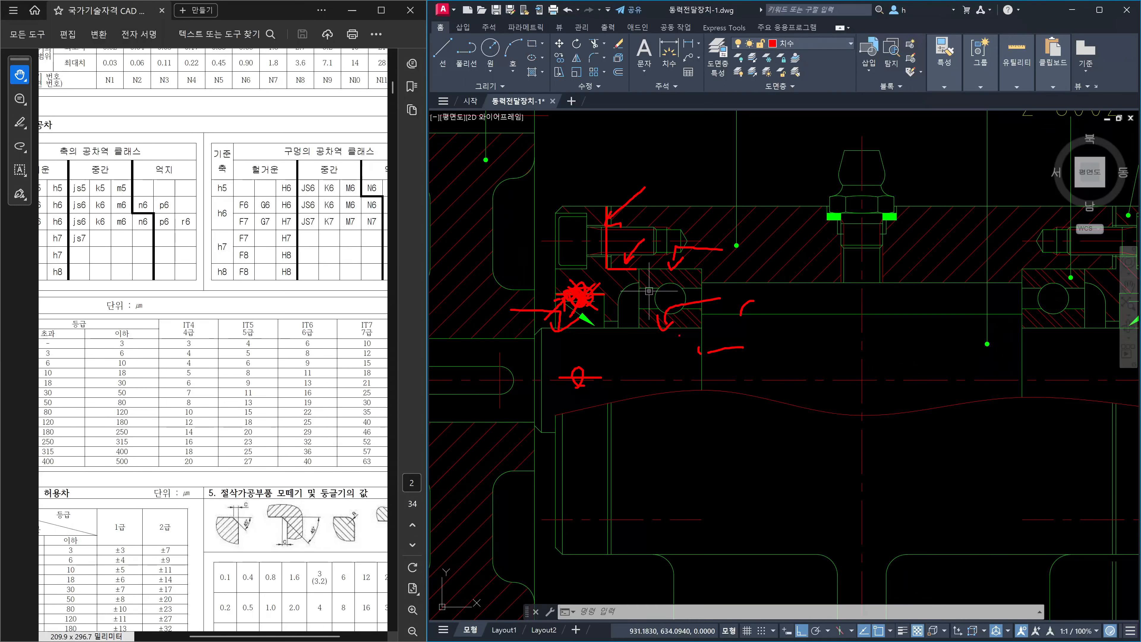
pyautogui.moveTo(535, 382); pyautogui.dragTo(739, 373)
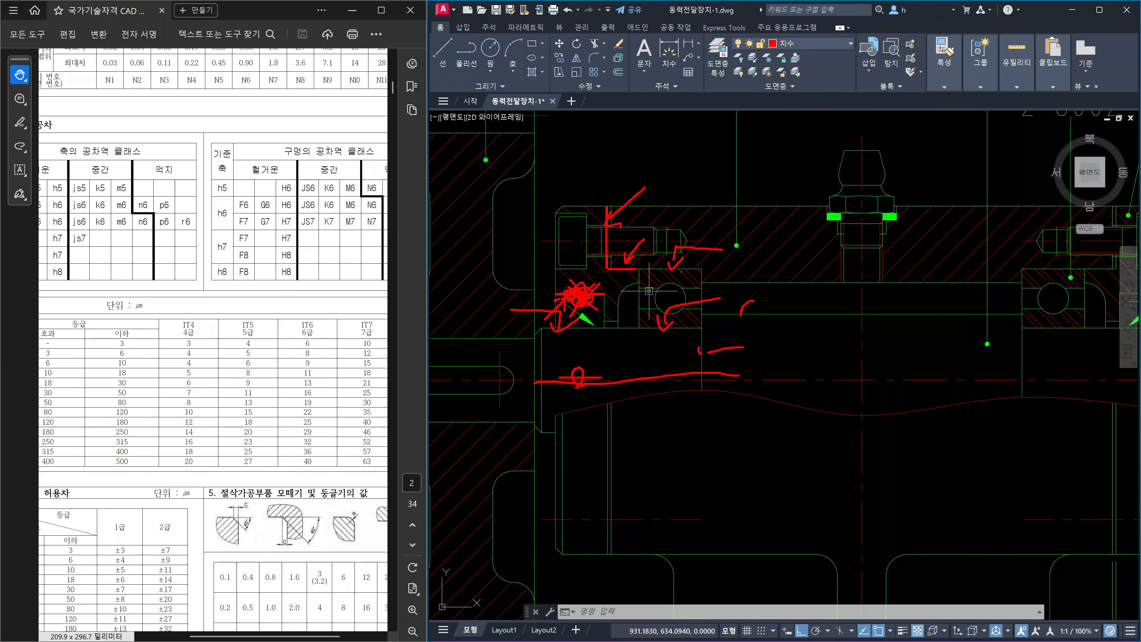
pyautogui.moveTo(683, 259)
pyautogui.mouseDown()
pyautogui.moveTo(671, 280)
pyautogui.moveTo(678, 273)
pyautogui.mouseUp()
pyautogui.moveTo(607, 208); pyautogui.dragTo(607, 268)
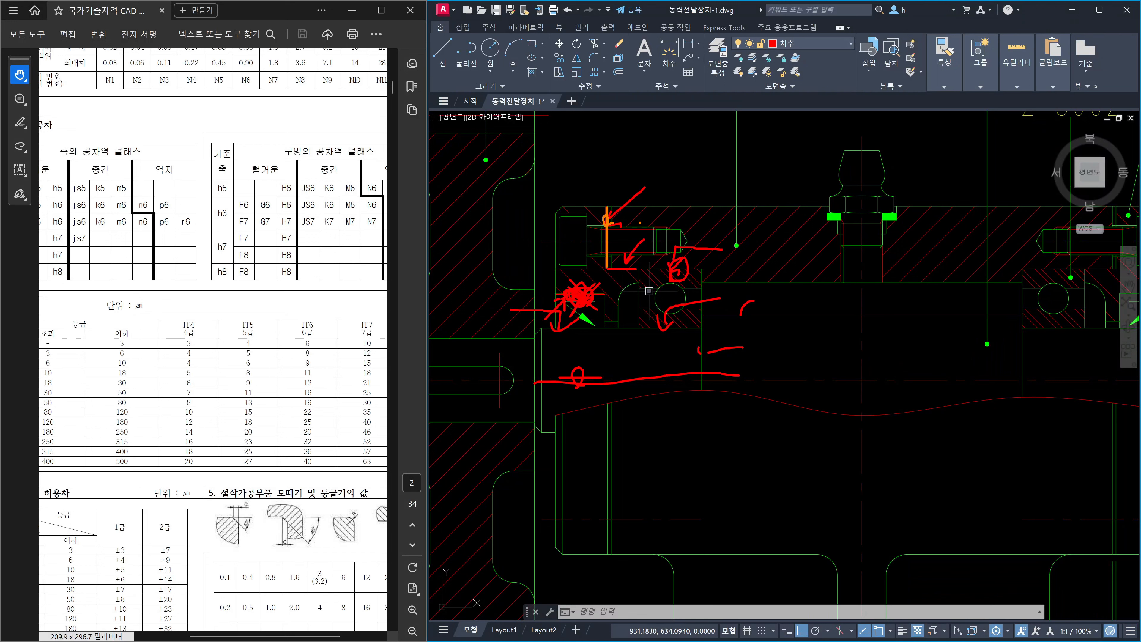